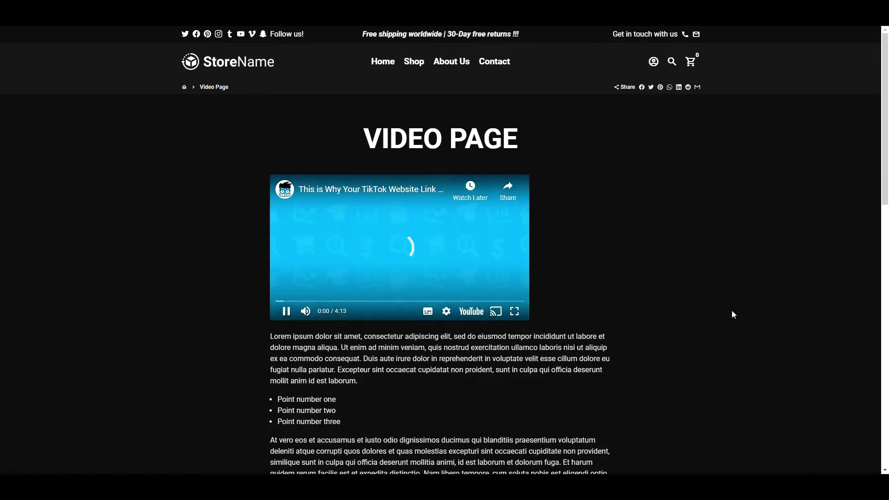
# Play the handbag video on the Video Page, then open the Interactive Dog Toy product.
pyautogui.scroll(-3, 869, 185)
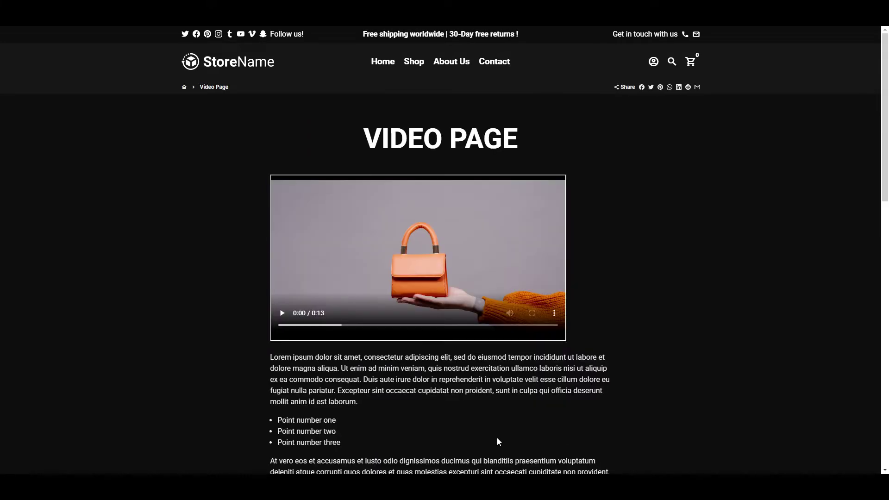
pyautogui.click(283, 313)
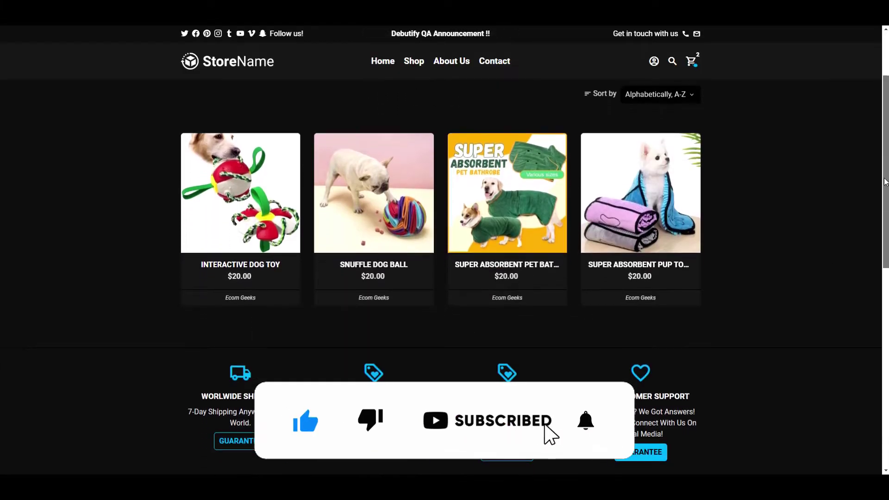
pyautogui.click(204, 204)
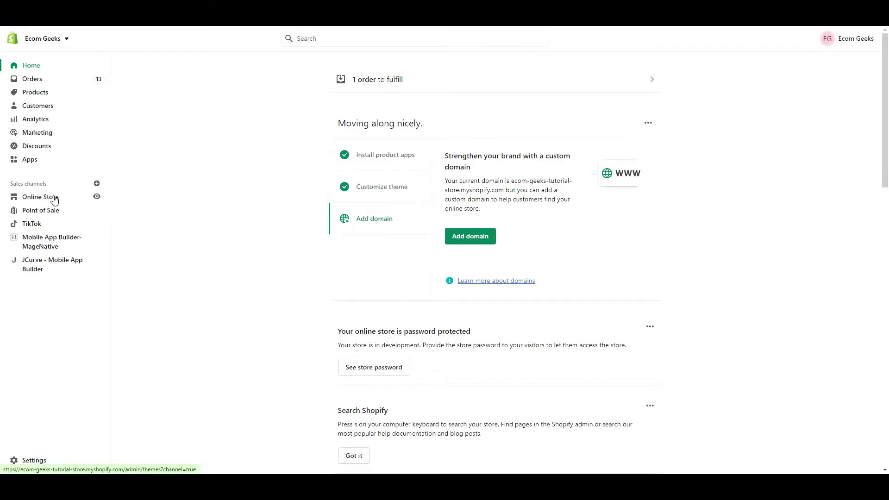
# Add an empty first line to the Video Page content and open the video-embed box.
pyautogui.click(55, 199)
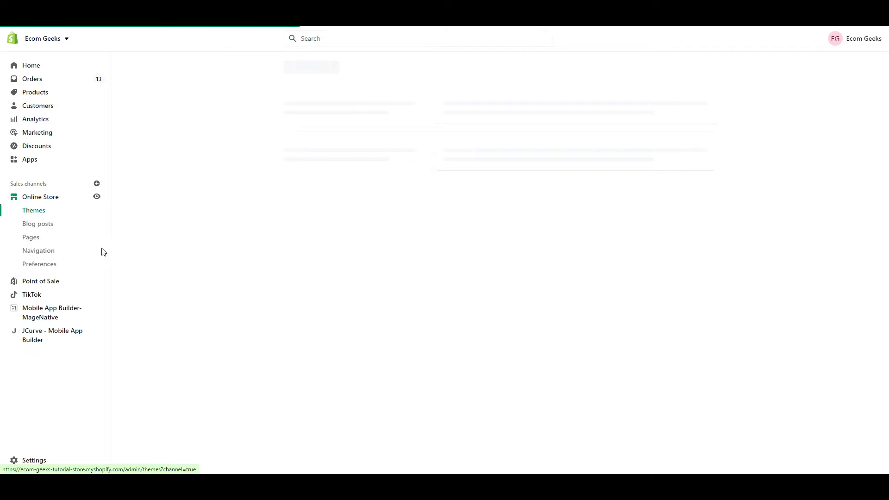
pyautogui.click(31, 239)
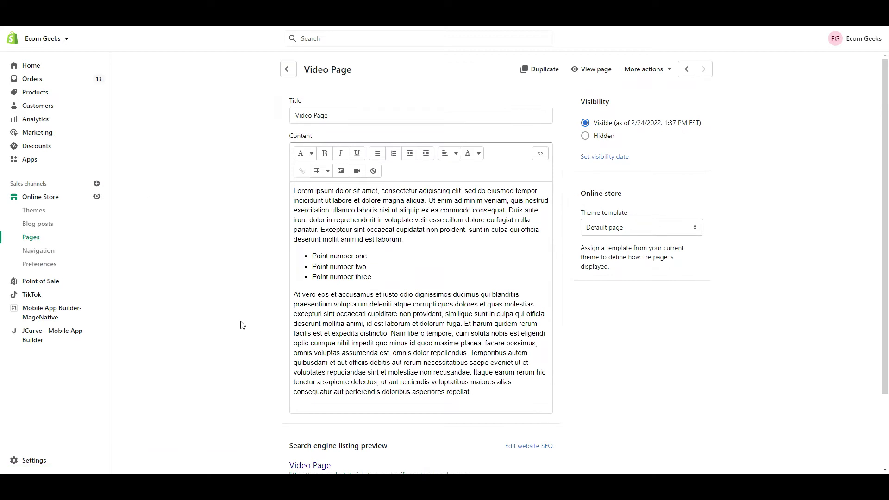
pyautogui.click(294, 191)
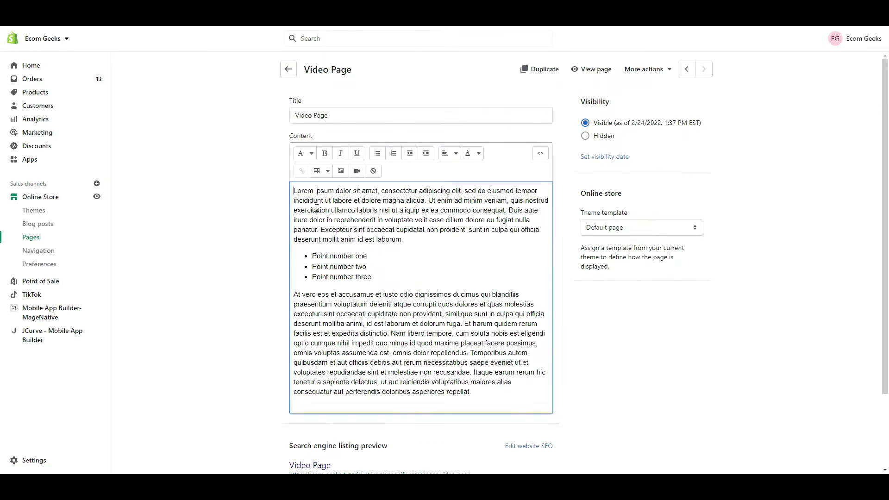
pyautogui.press('Return')
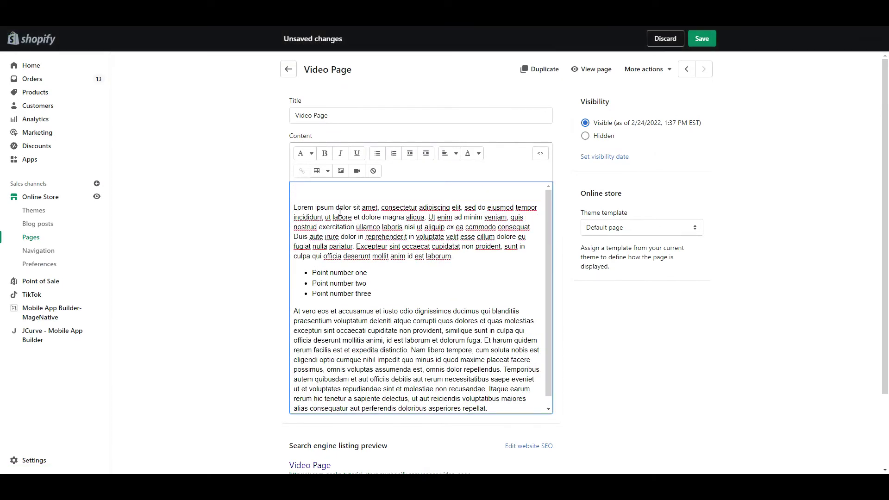
pyautogui.click(357, 172)
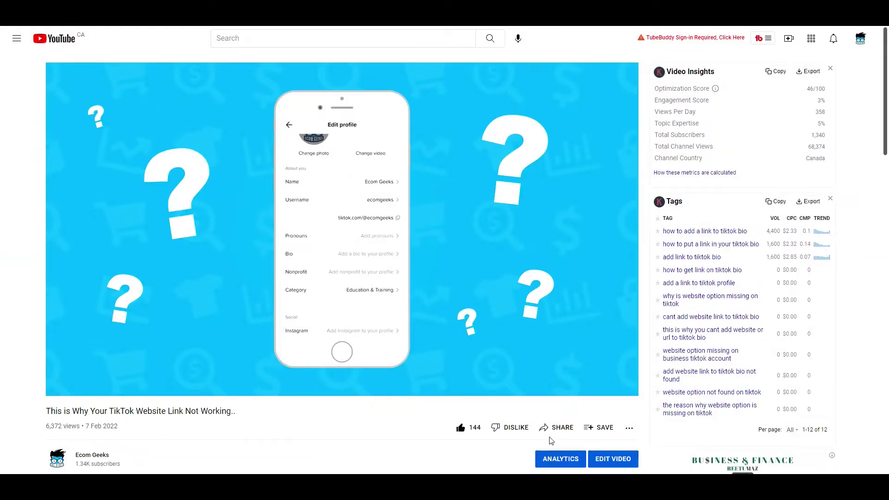
# Copy the iframe embed code of the YouTube video about TikTok website links.
pyautogui.click(562, 437)
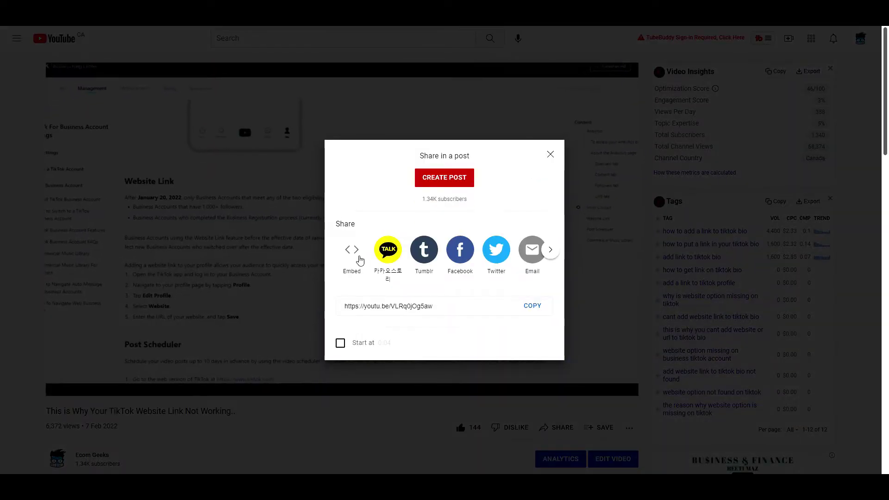
pyautogui.click(359, 258)
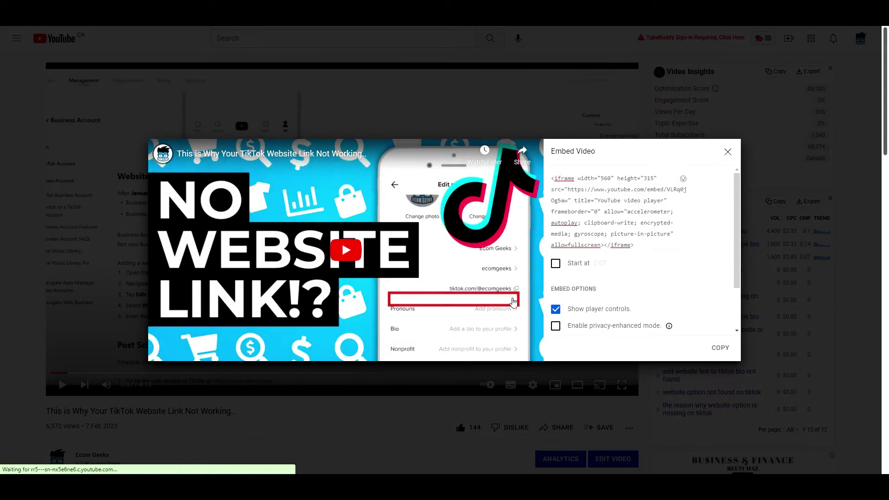
pyautogui.click(717, 353)
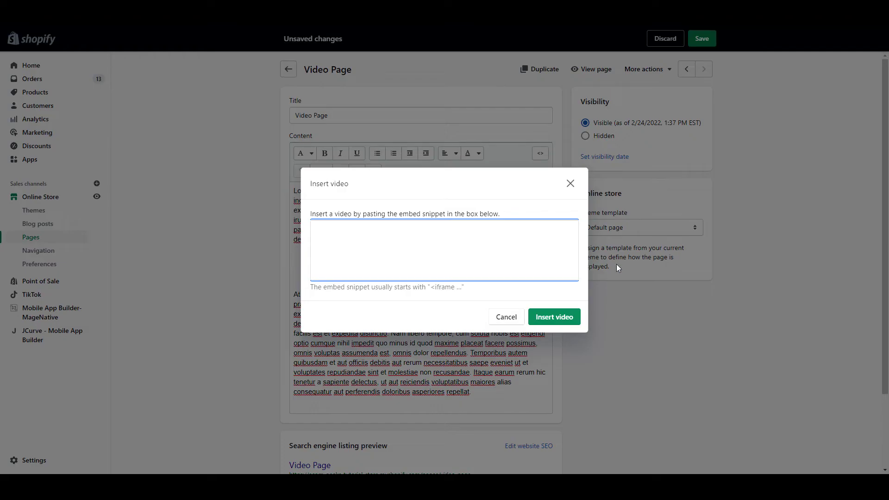
# Embed the YouTube iframe atop the Video Page, save, and play it on the storefront.
pyautogui.hotkey('ctrl', 'v')
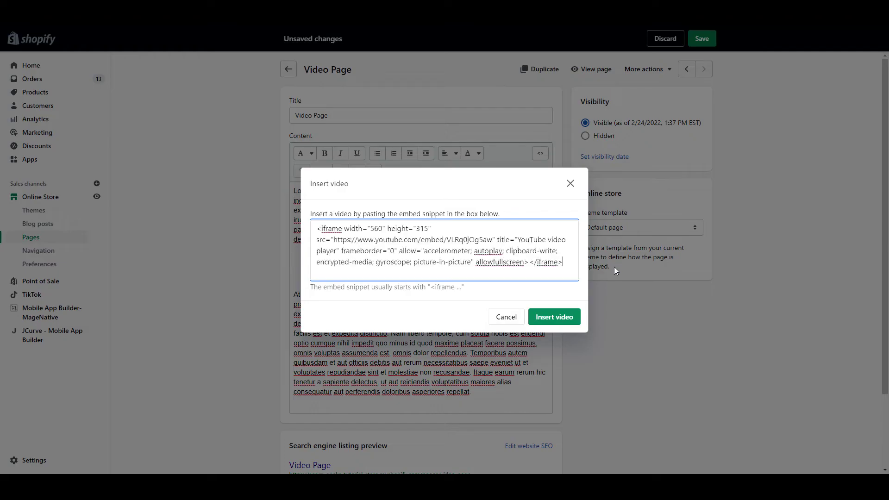
pyautogui.click(571, 325)
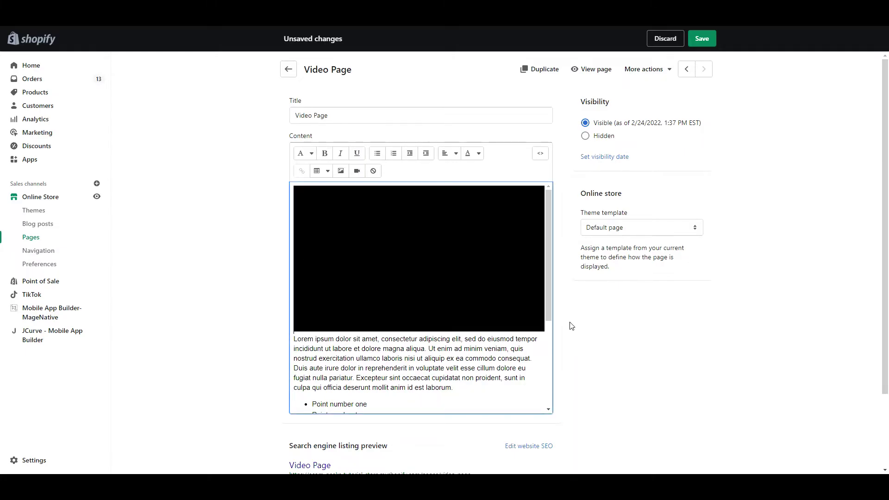
pyautogui.click(703, 41)
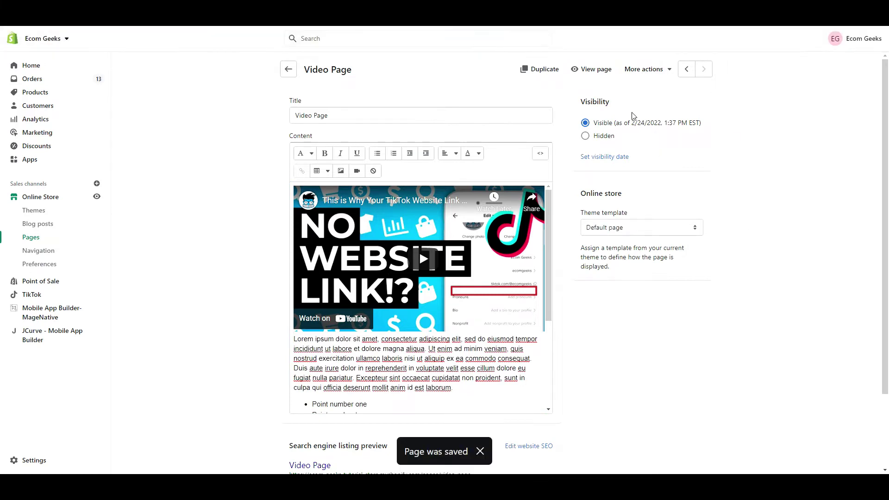
pyautogui.click(597, 71)
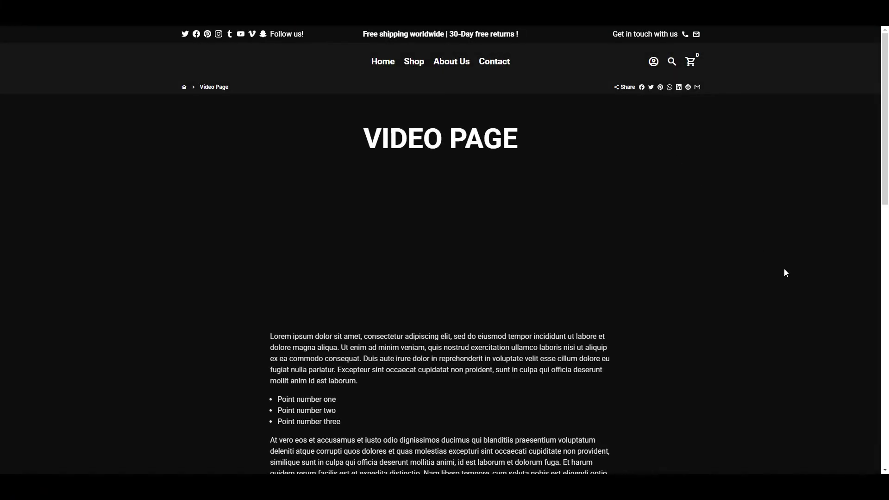
pyautogui.click(406, 254)
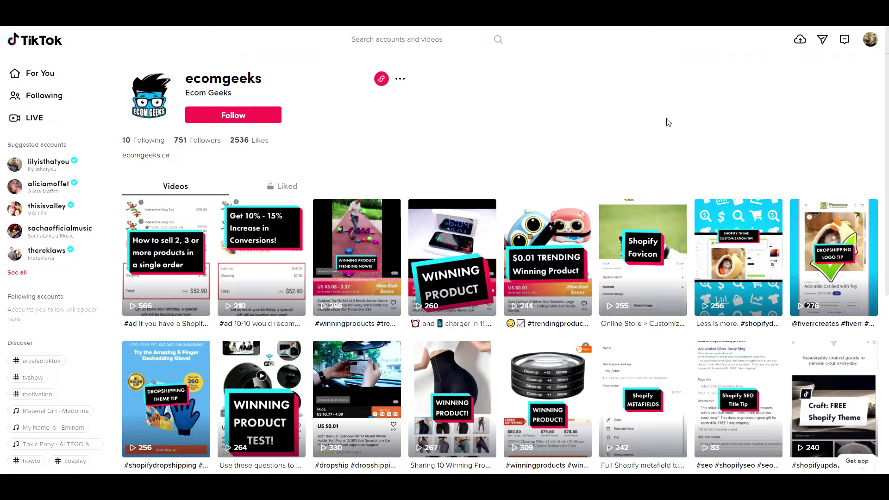
# Copy the embed code of the ecomgeeks TikTok video on selling multiple products.
pyautogui.click(172, 253)
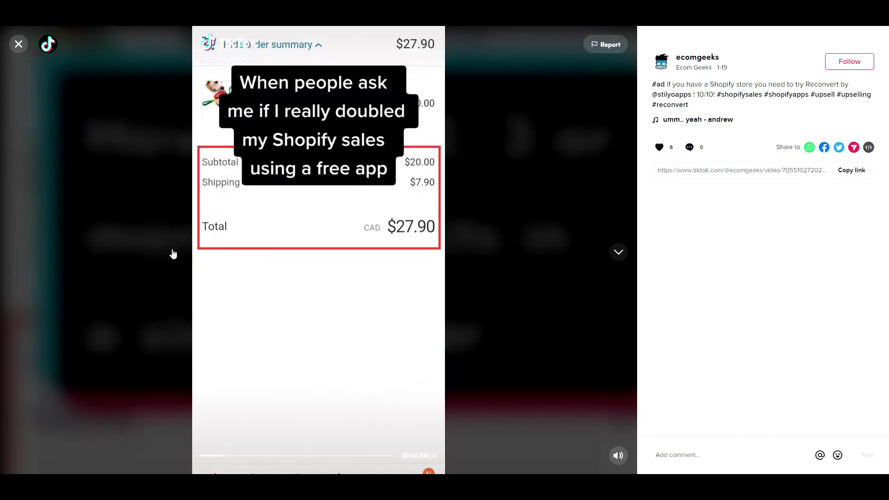
pyautogui.click(869, 147)
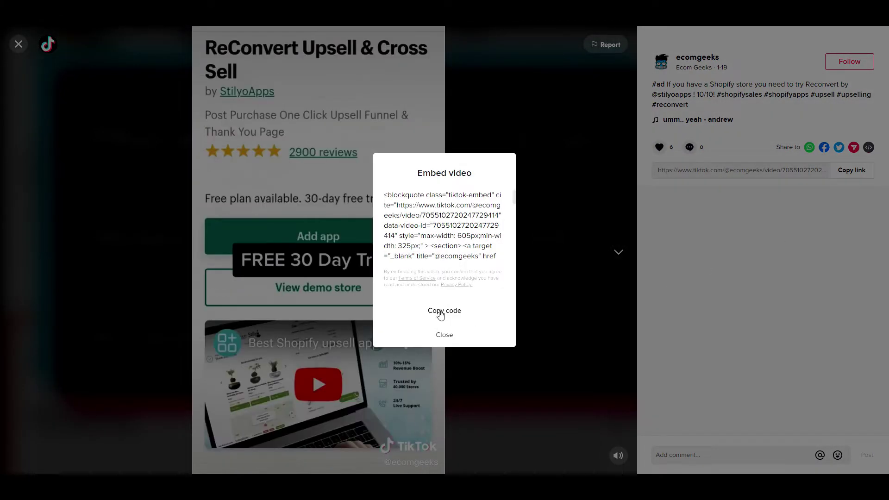
pyautogui.click(441, 315)
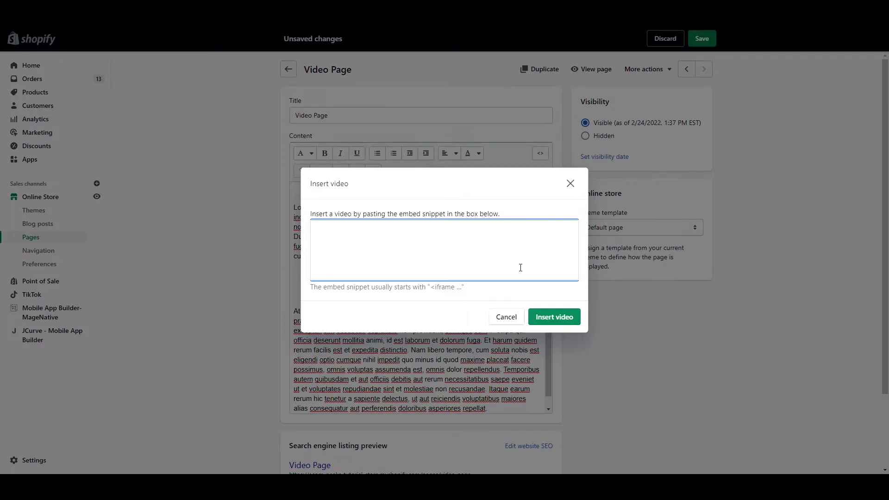
# Insert the pasted TikTok embed code into the Video Page content and save.
pyautogui.hotkey('ctrl', 'v')
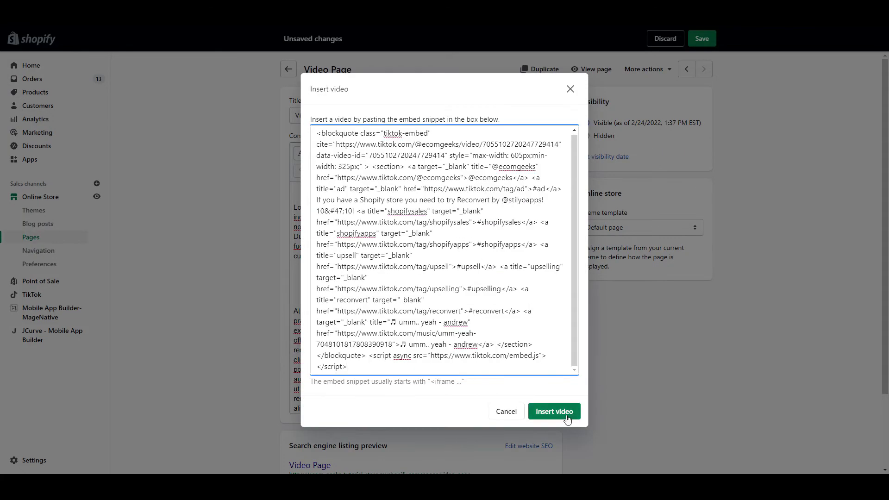
pyautogui.click(563, 418)
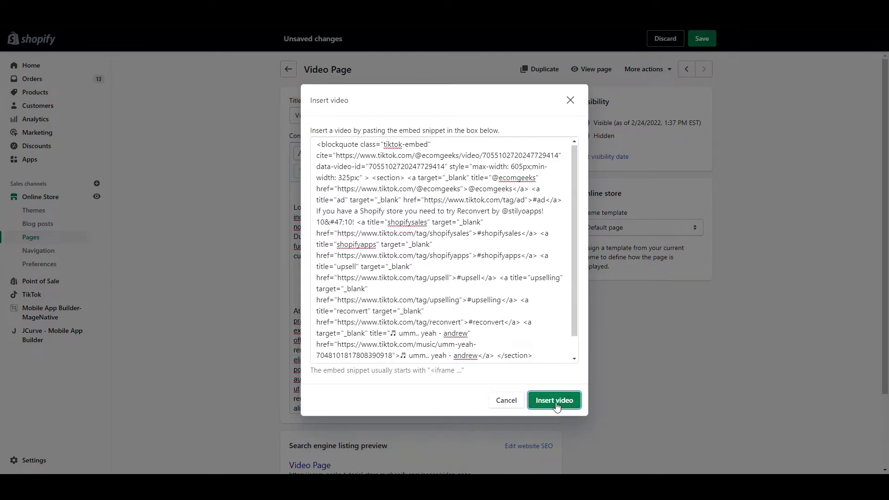
pyautogui.click(557, 402)
pyautogui.click(712, 46)
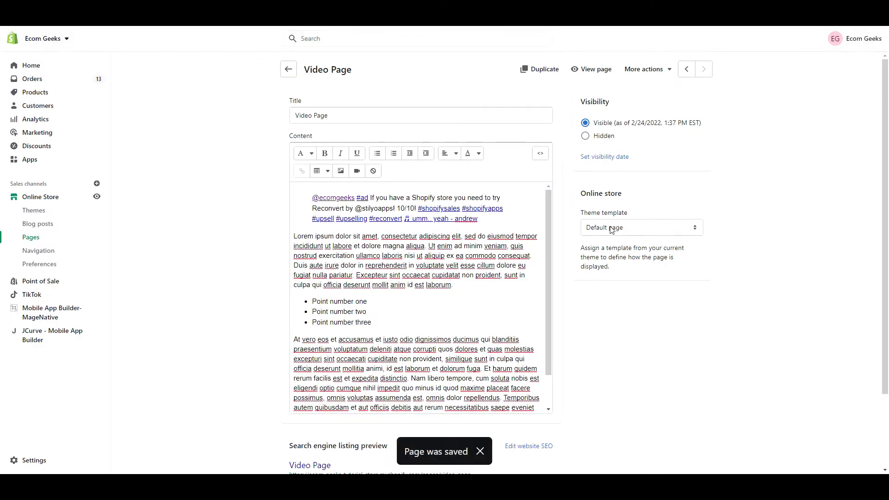
# Play the embedded TikTok video on the live storefront Video Page.
pyautogui.click(595, 70)
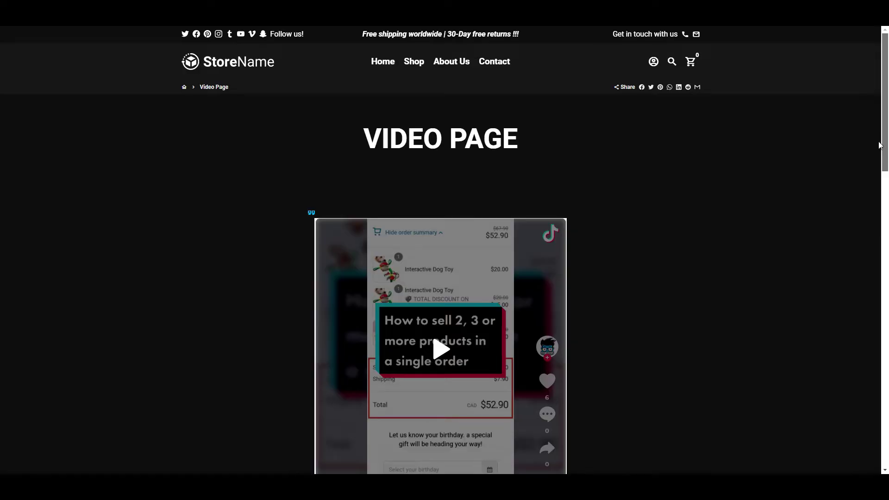
pyautogui.scroll(-2, 871, 180)
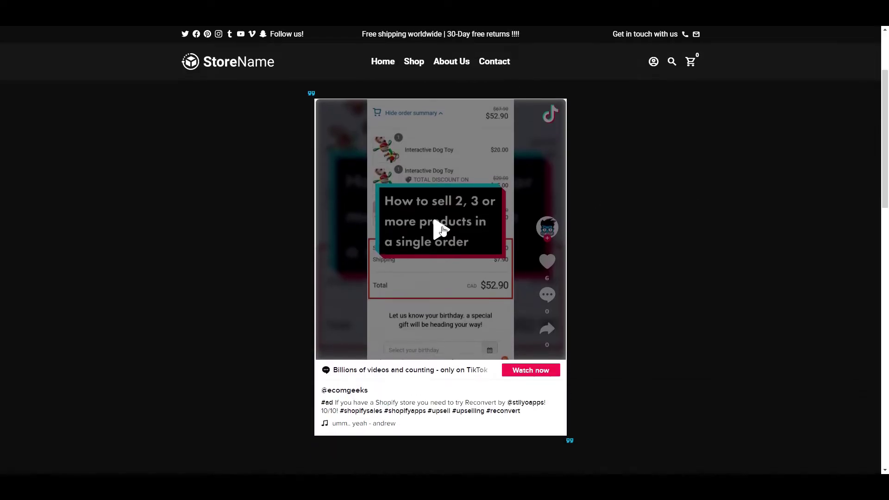
pyautogui.click(442, 230)
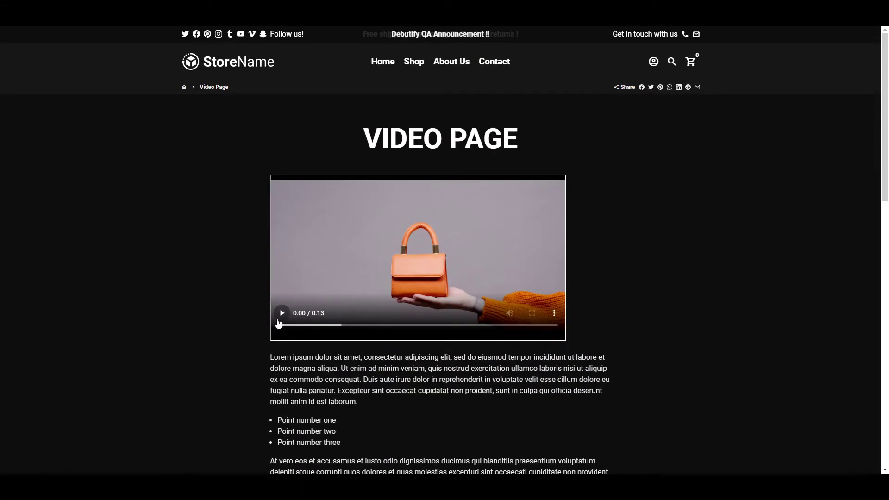
# Play the uploaded handbag video on the storefront Video Page.
pyautogui.click(282, 313)
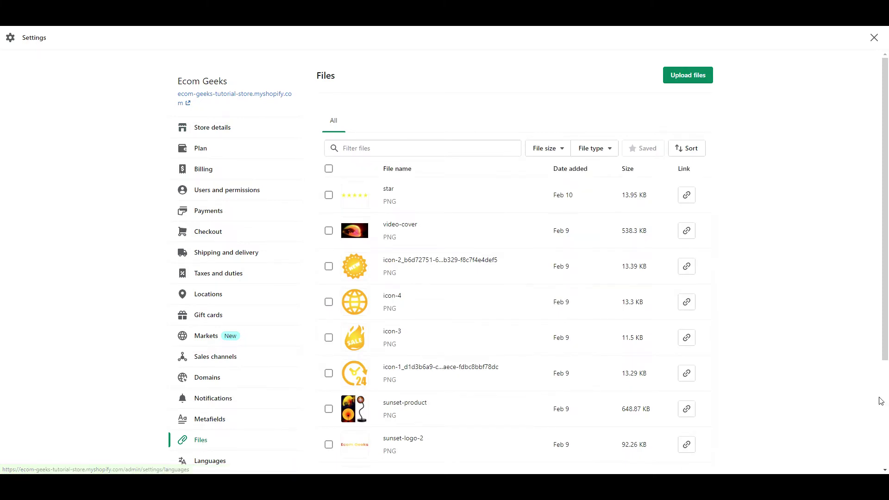
# Upload pexels-mart-production-8798159.mp4 from Downloads to the store's Files.
pyautogui.click(710, 79)
pyautogui.click(684, 324)
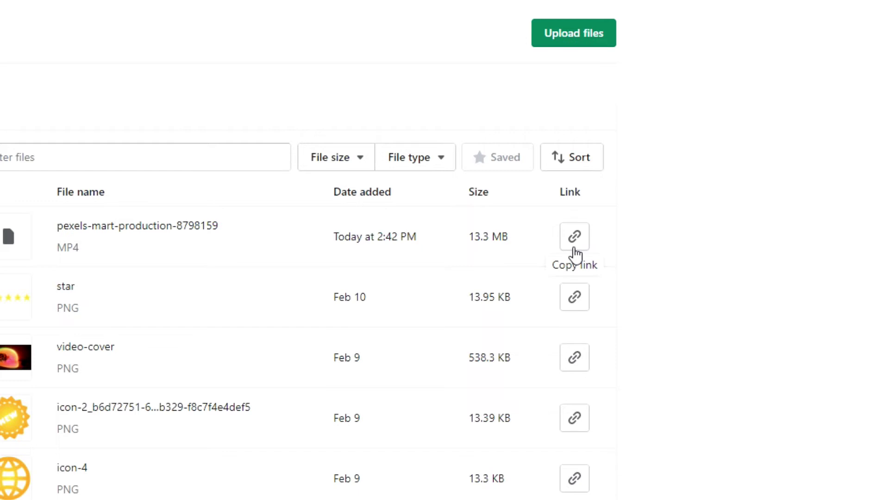
# Copy the uploaded MP4's link, then add an empty line atop the Video Page content.
pyautogui.click(575, 238)
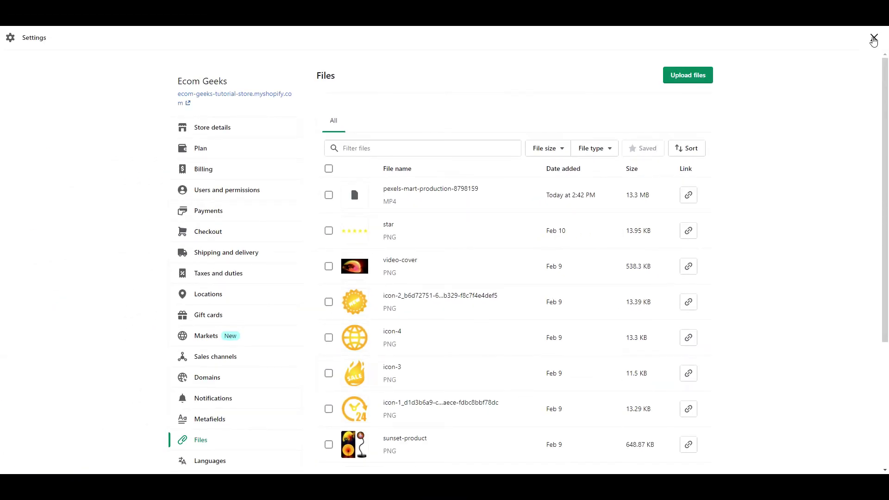
pyautogui.click(874, 38)
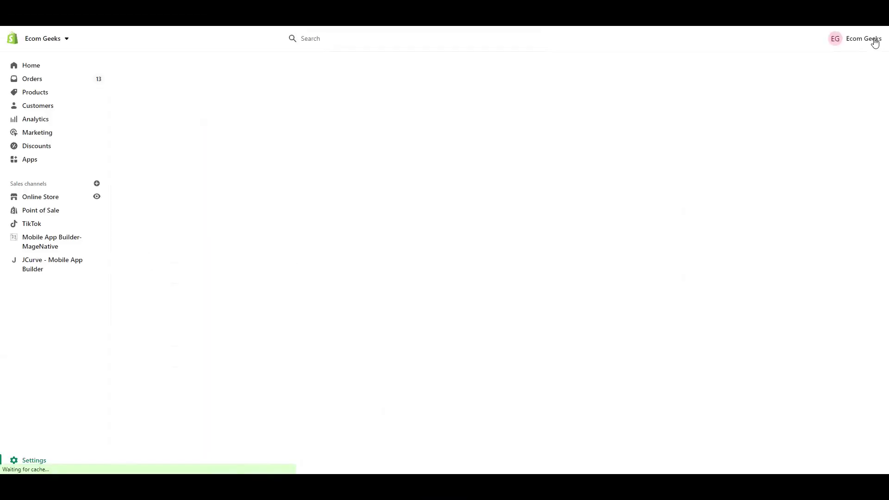
pyautogui.click(45, 204)
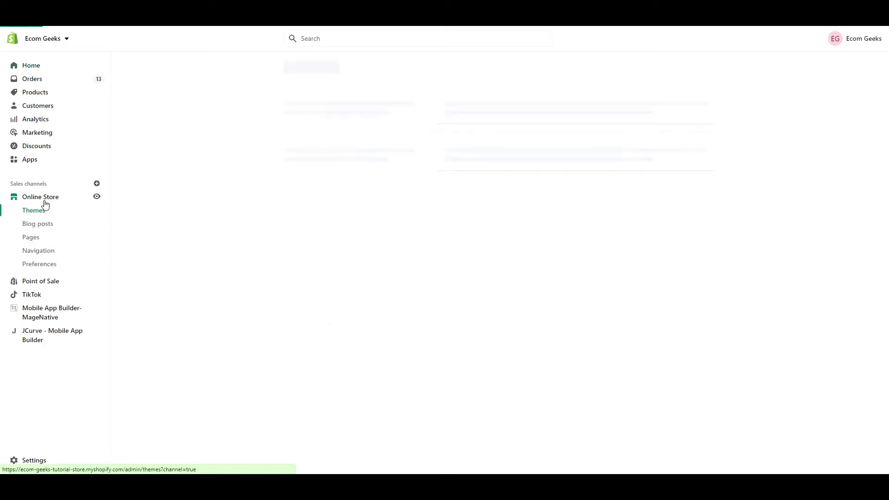
pyautogui.click(31, 238)
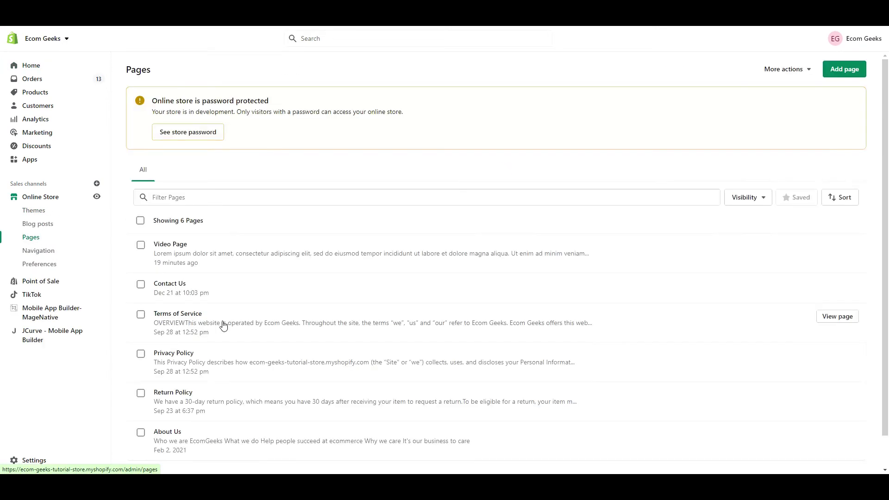
pyautogui.click(168, 250)
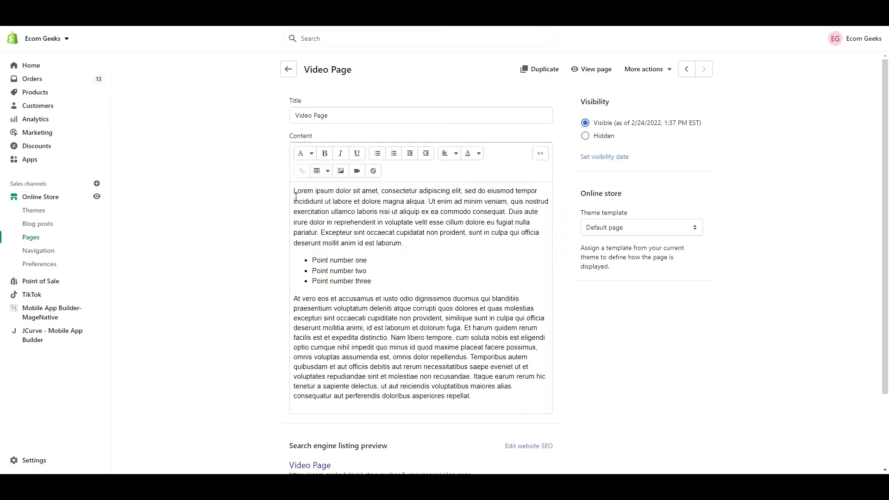
pyautogui.click(295, 191)
pyautogui.press('Return')
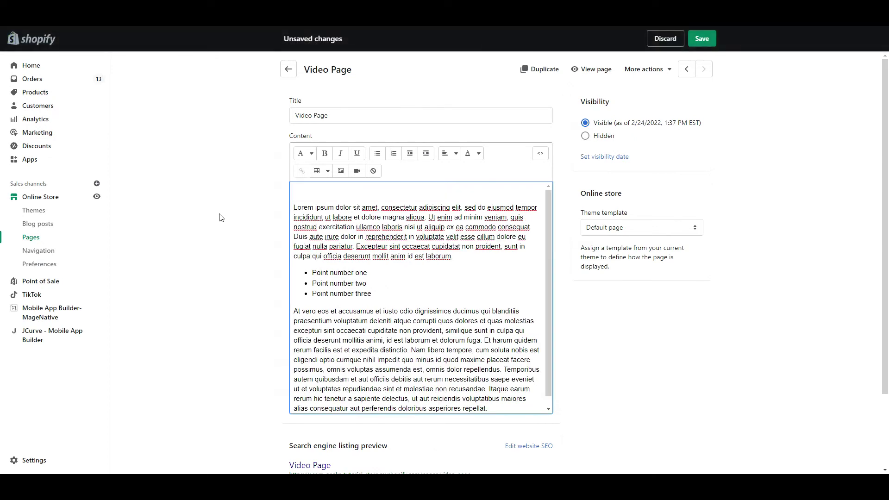
# Paste the MP4 link and the Notepad iframe template into the Insert video box.
pyautogui.click(363, 175)
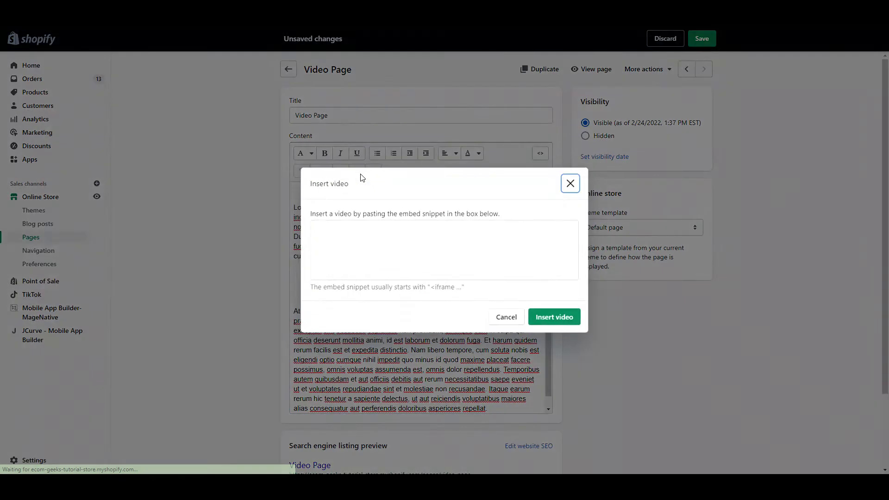
pyautogui.click(544, 261)
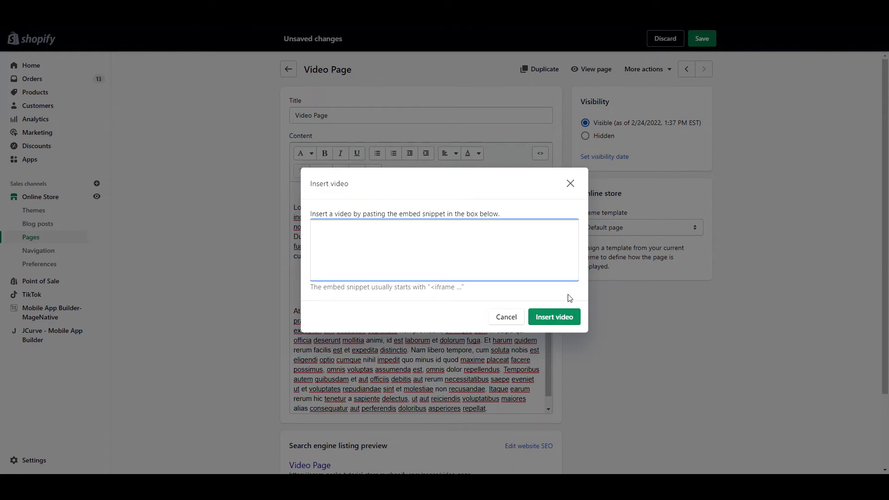
pyautogui.hotkey('ctrl', 'v')
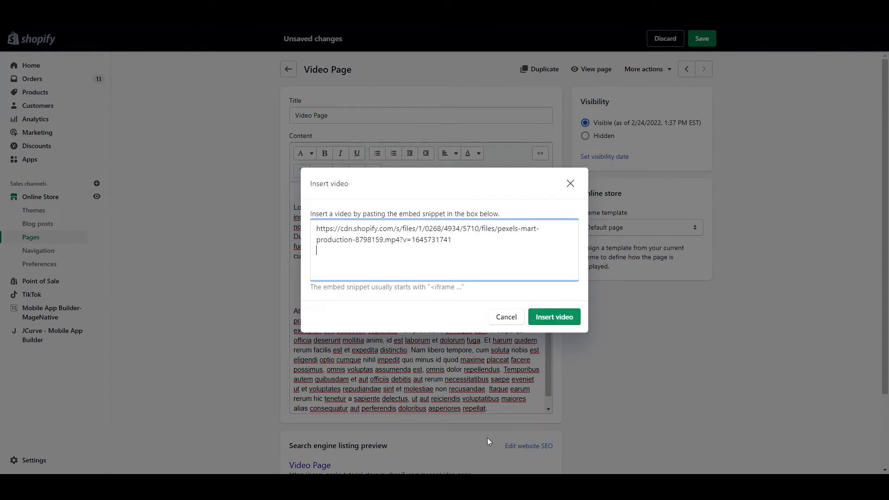
pyautogui.click(352, 438)
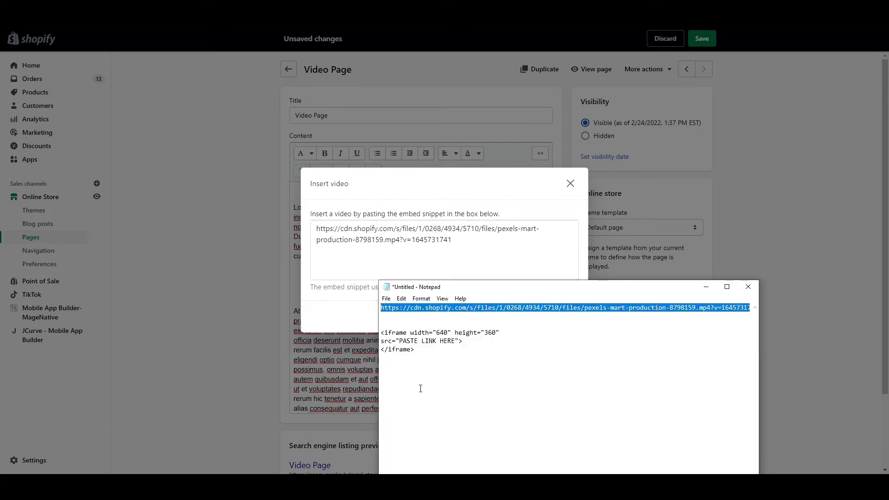
pyautogui.moveTo(432, 348); pyautogui.dragTo(383, 334)
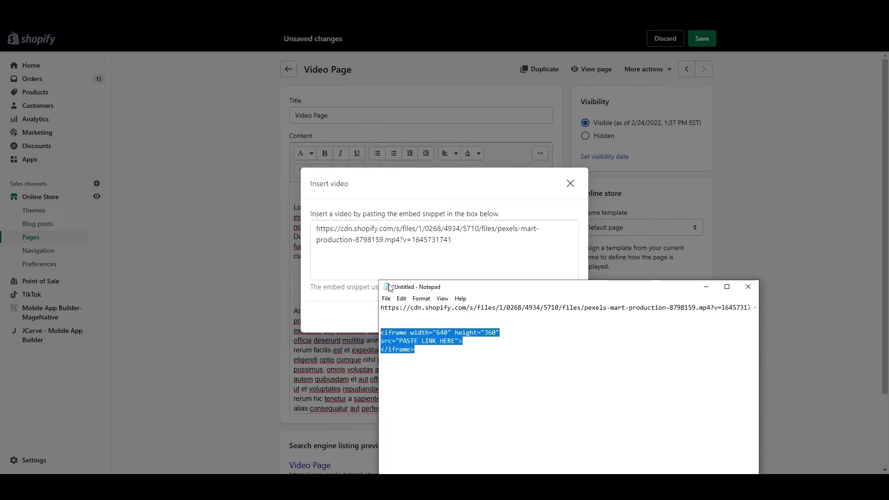
pyautogui.click(507, 260)
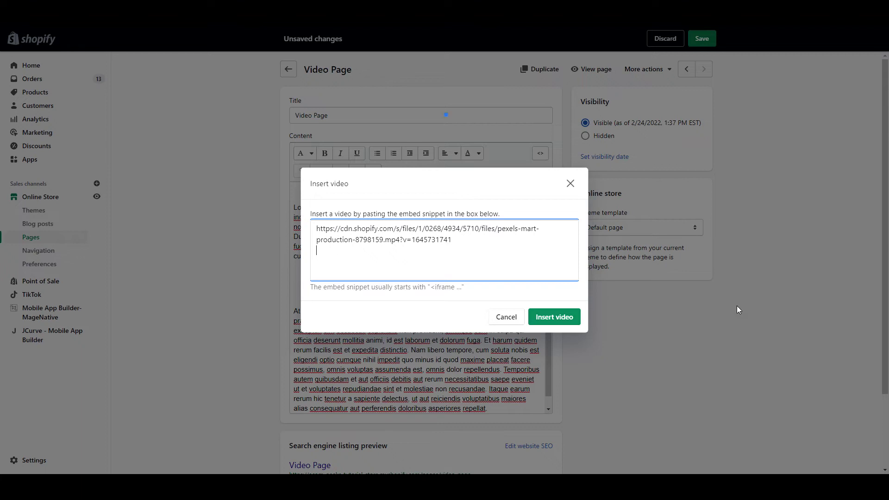
pyautogui.hotkey('ctrl', 'v')
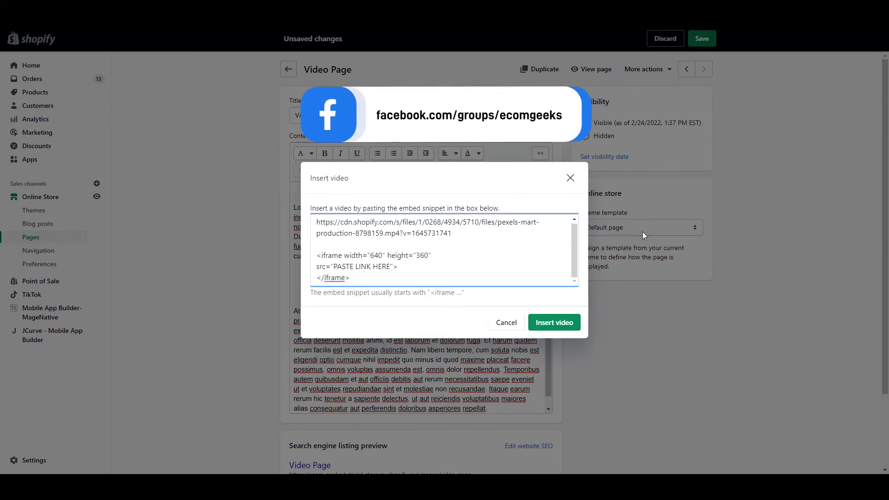
# Replace PASTE LINK HERE with the MP4 link and delete the leftover link line.
pyautogui.moveTo(462, 236); pyautogui.dragTo(316, 222)
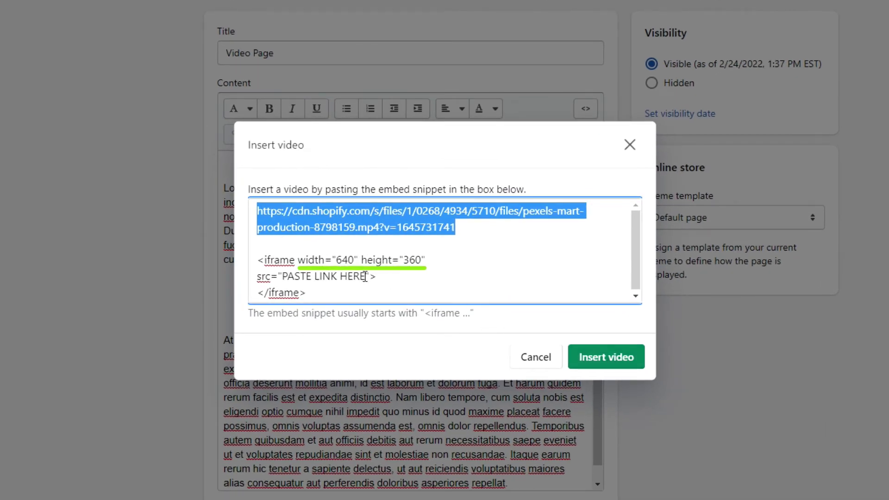
pyautogui.moveTo(365, 276); pyautogui.dragTo(282, 277)
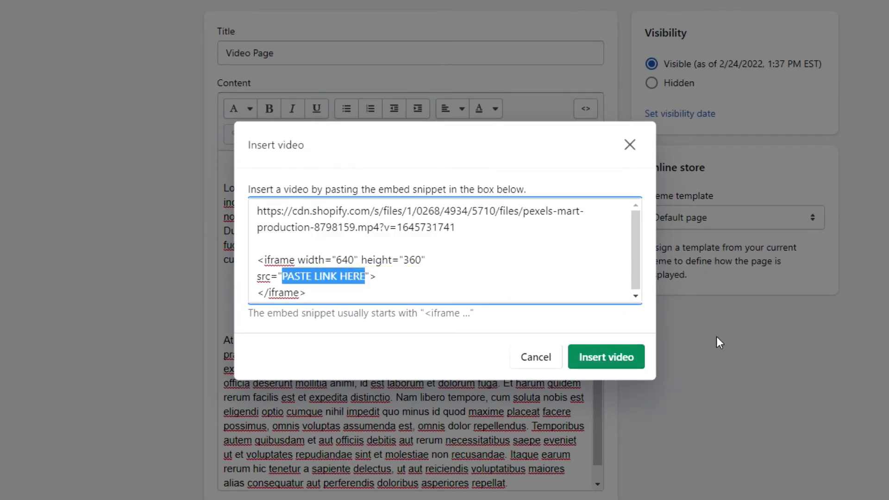
pyautogui.hotkey('ctrl', 'v')
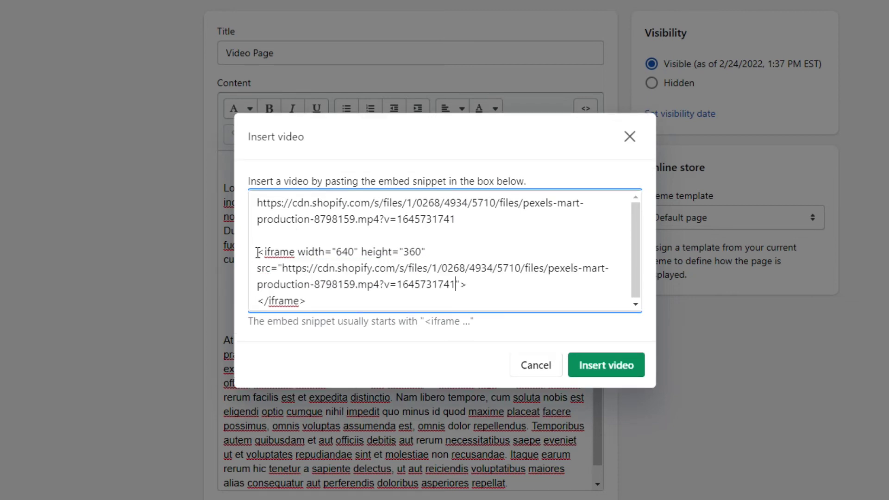
pyautogui.moveTo(258, 253); pyautogui.dragTo(249, 192)
pyautogui.press('BackSpace')
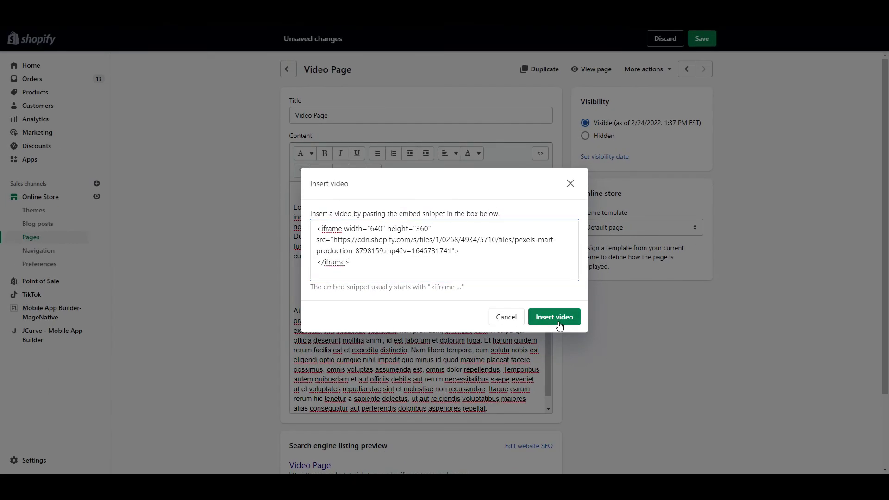
# Insert the handbag MP4 iframe into the Video Page content and save the page.
pyautogui.click(556, 317)
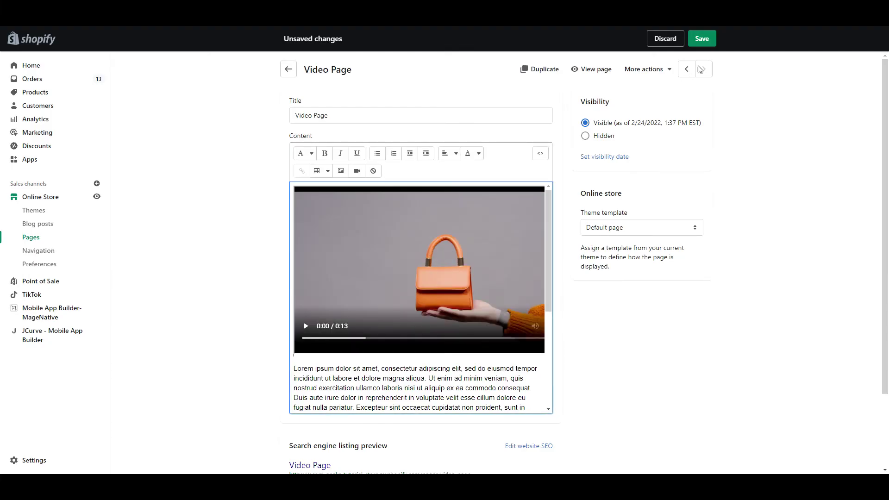
pyautogui.click(710, 39)
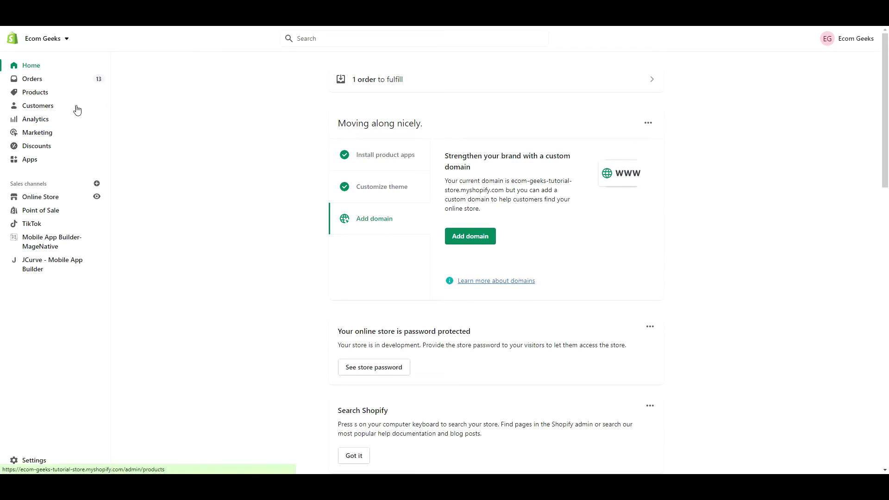
# Upload the lamp video from Downloads to the Sunset Projection Lamp product's media.
pyautogui.scroll(-3, 710, 330)
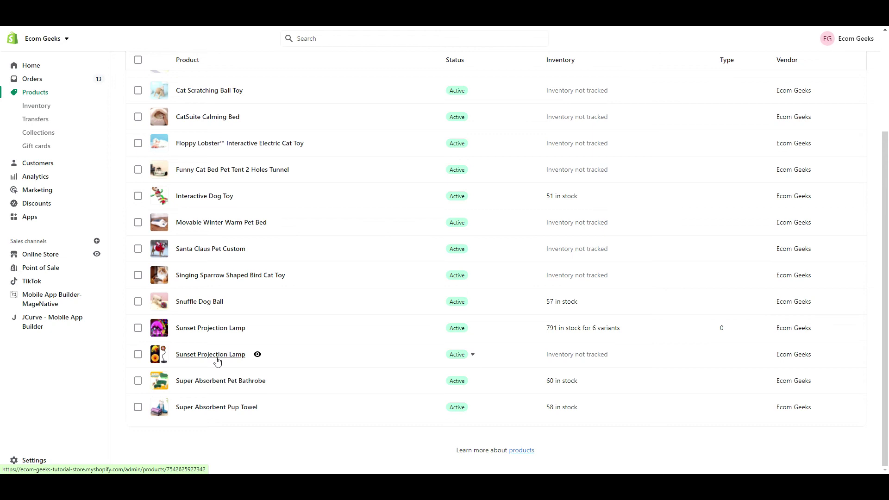
pyautogui.click(217, 360)
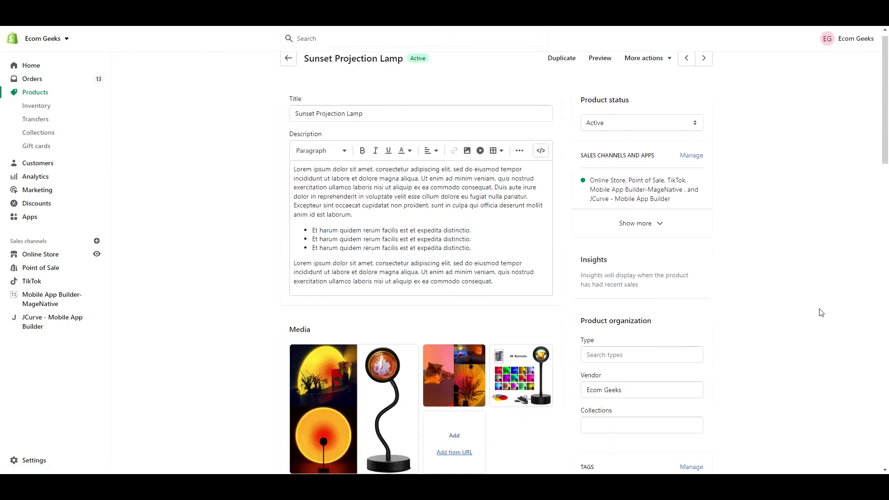
pyautogui.scroll(-4, 821, 312)
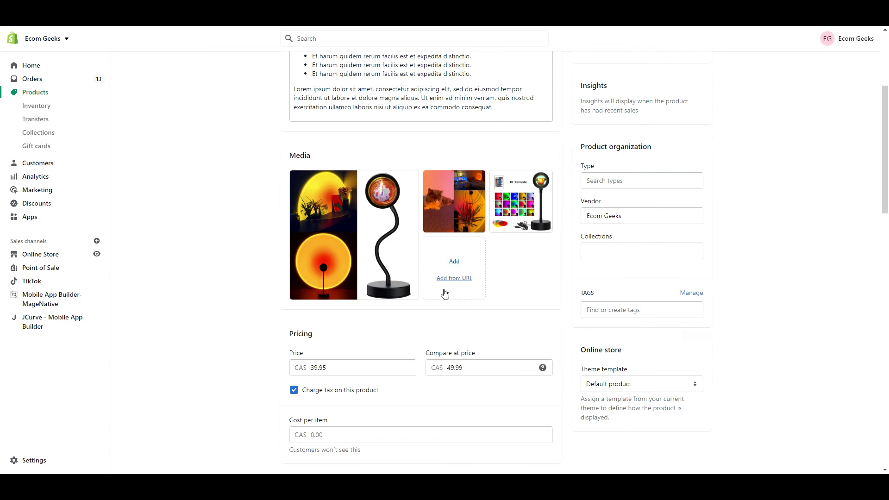
pyautogui.click(455, 264)
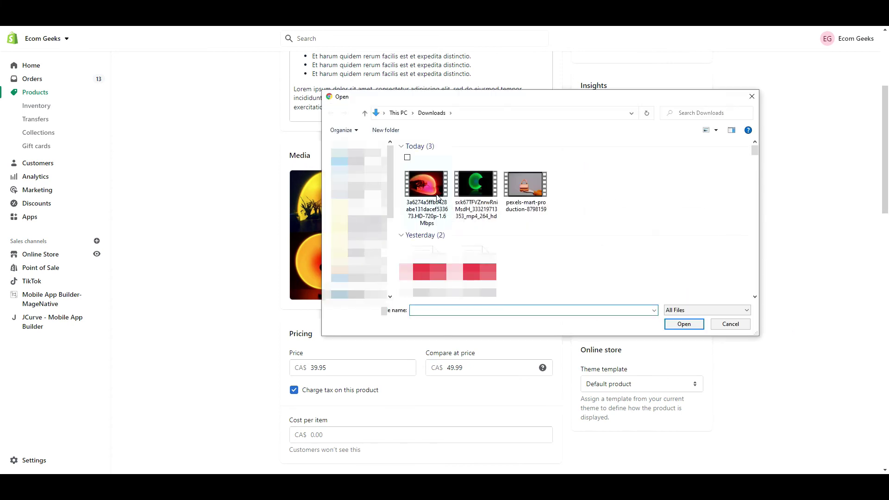
pyautogui.click(426, 185)
pyautogui.click(684, 324)
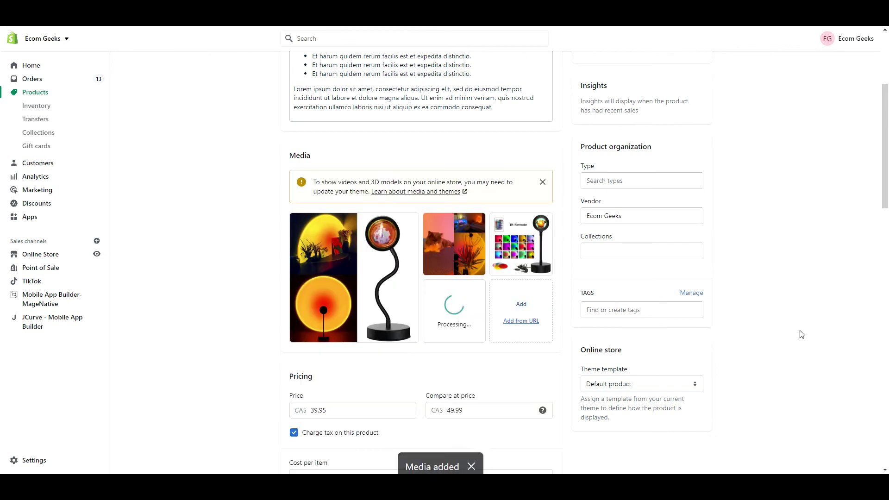
# Preview the Sunset Projection Lamp storefront page and show the lamp video in its gallery.
pyautogui.scroll(4, 803, 335)
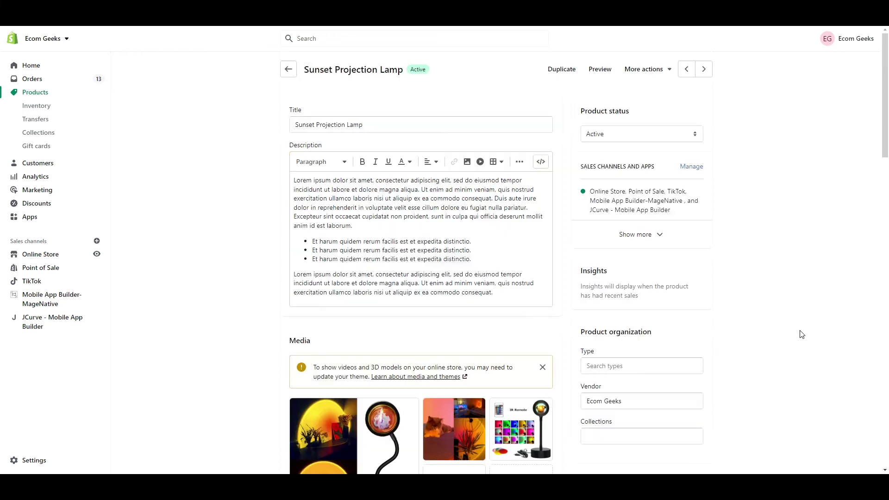
pyautogui.click(602, 70)
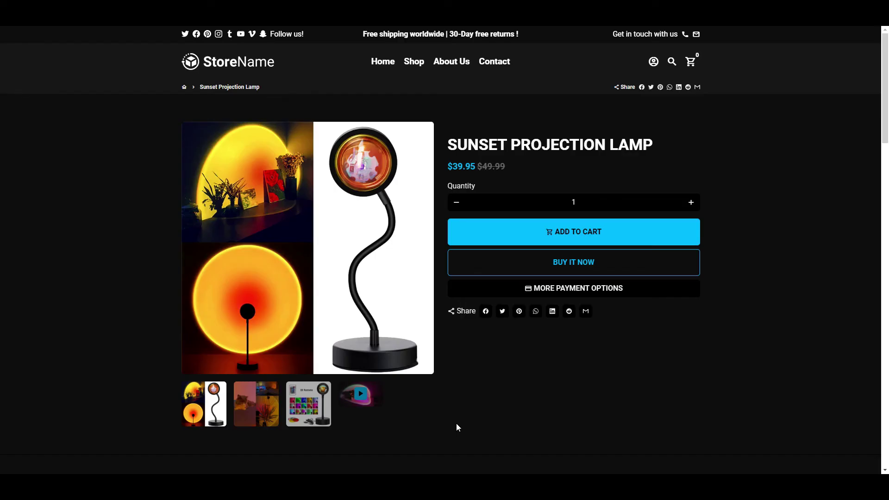
pyautogui.click(364, 407)
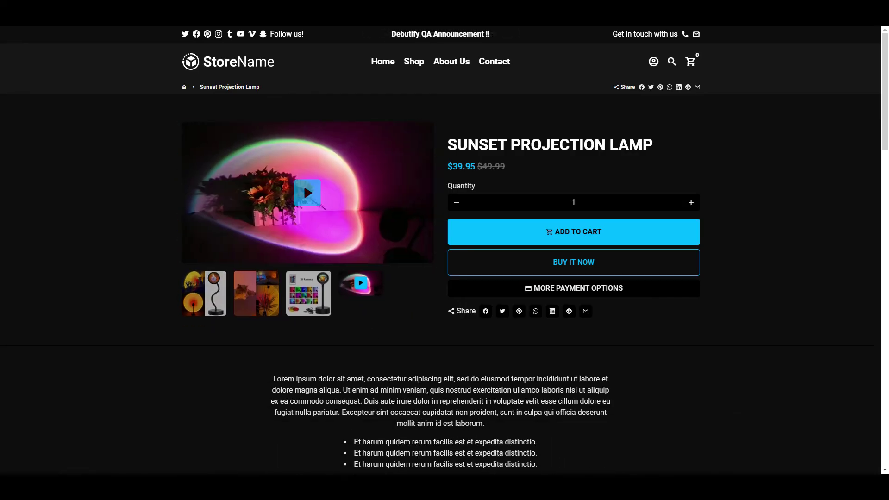